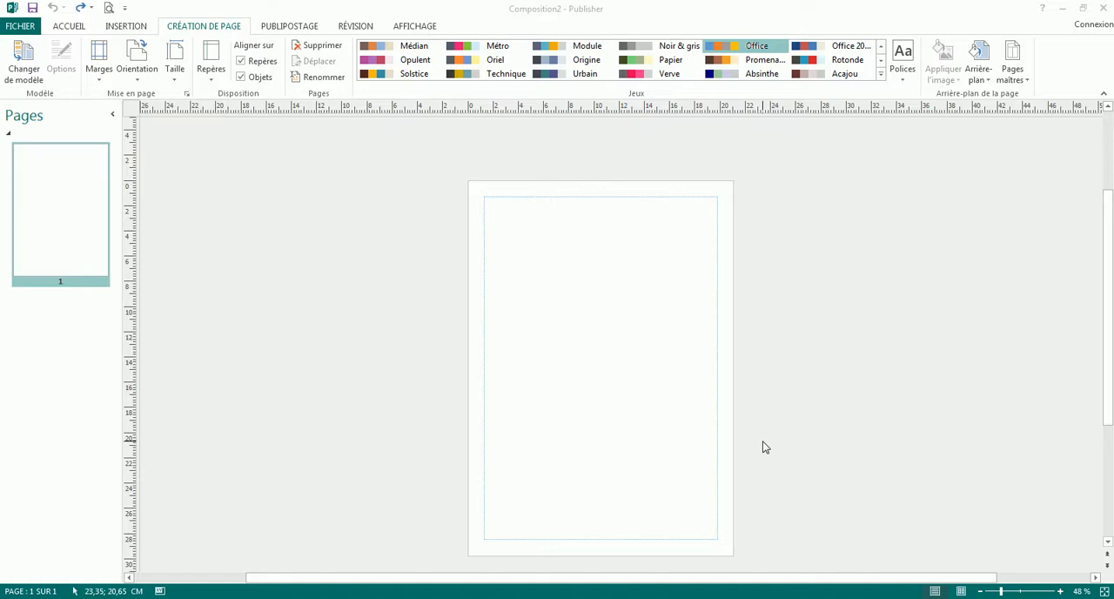
Insert the picture Planning Annuel Pédagogie.jpg and align its upper-left corner with the page margins at 1,27 cm
{"action": "left_click", "coordinate": [130, 27]}
{"action": "left_click", "coordinate": [143, 29]}
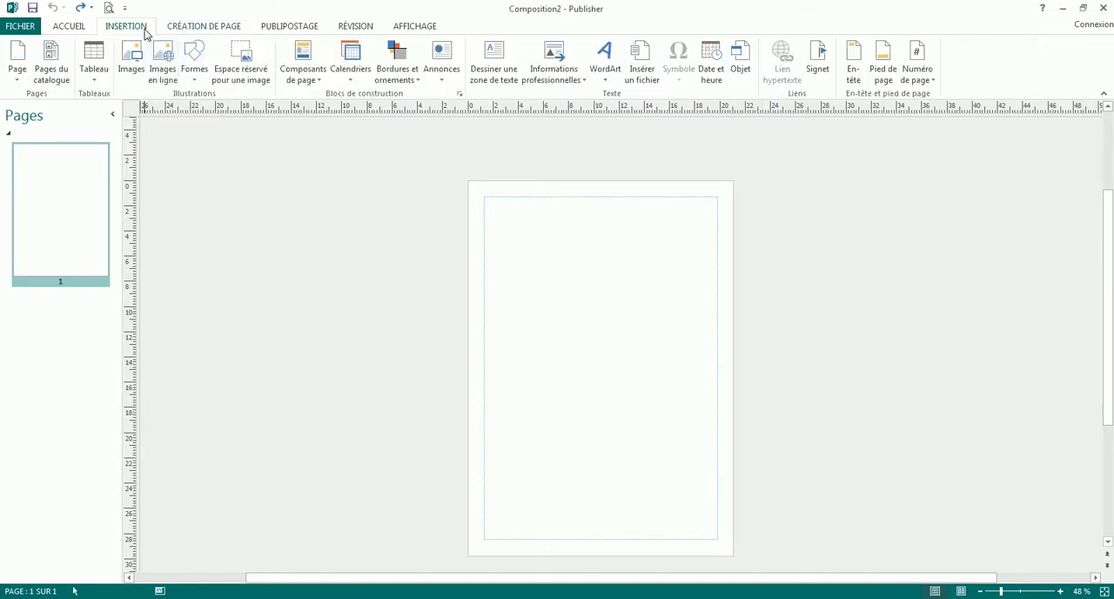
{"action": "left_click", "coordinate": [137, 62]}
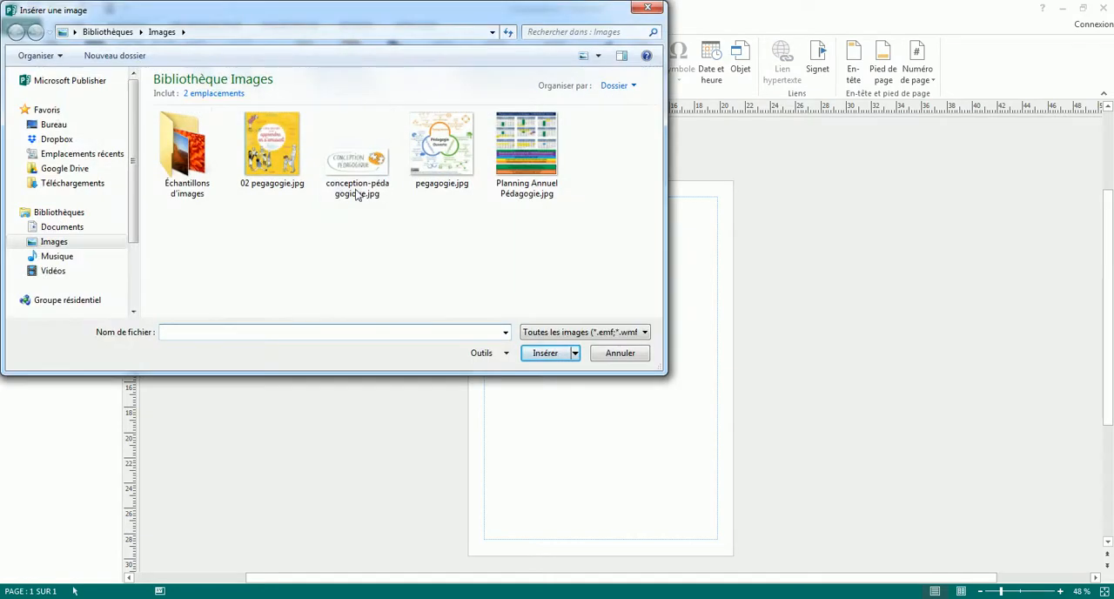
{"action": "double_click", "coordinate": [542, 199]}
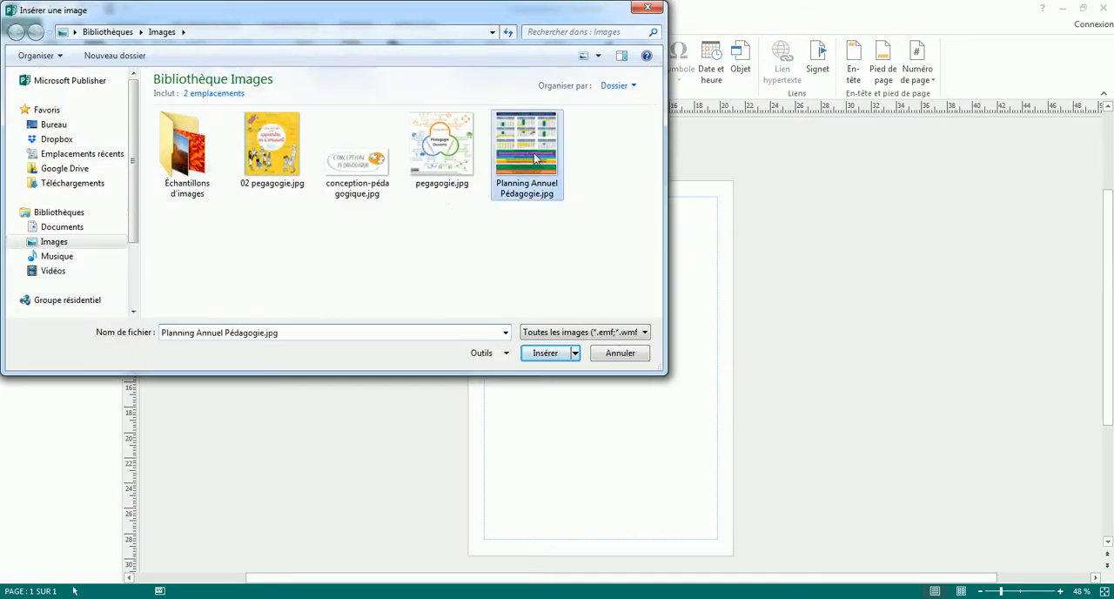
{"action": "left_click_drag", "start_coordinate": [641, 281], "coordinate": [620, 257]}
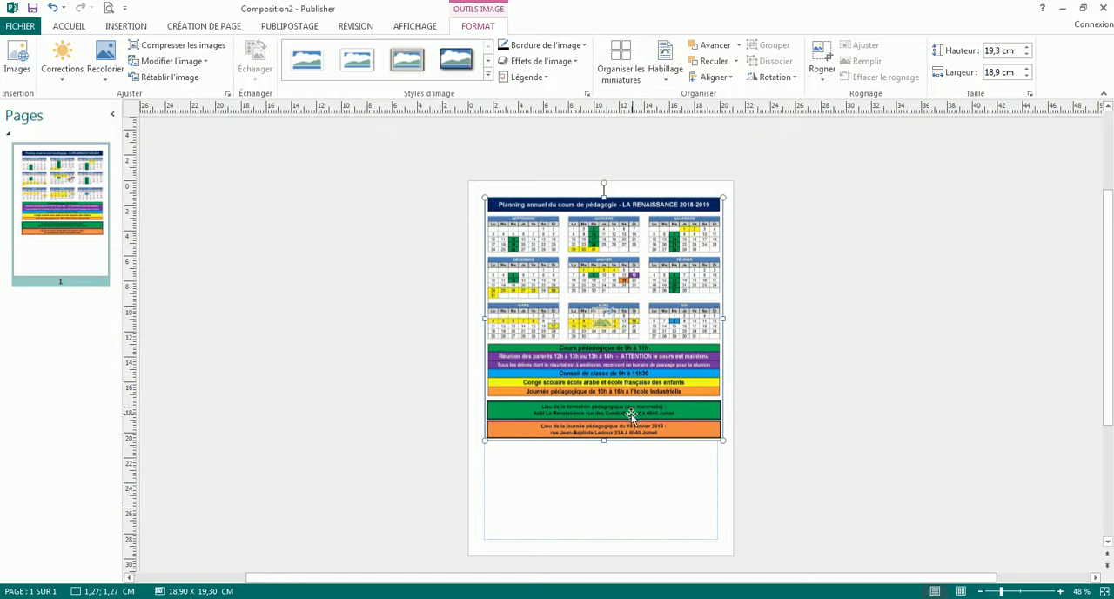
{"action": "left_click", "coordinate": [821, 347]}
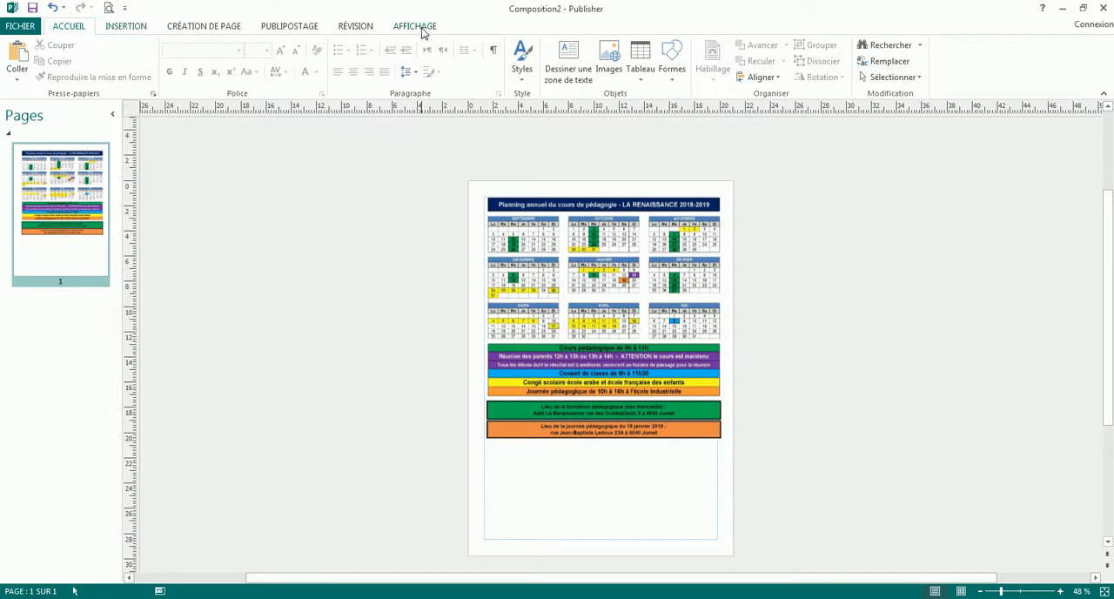
Crop the lower part of the planning image to a height of 11,46 cm, keeping only the title and monthly calendars
{"action": "left_click", "coordinate": [648, 267]}
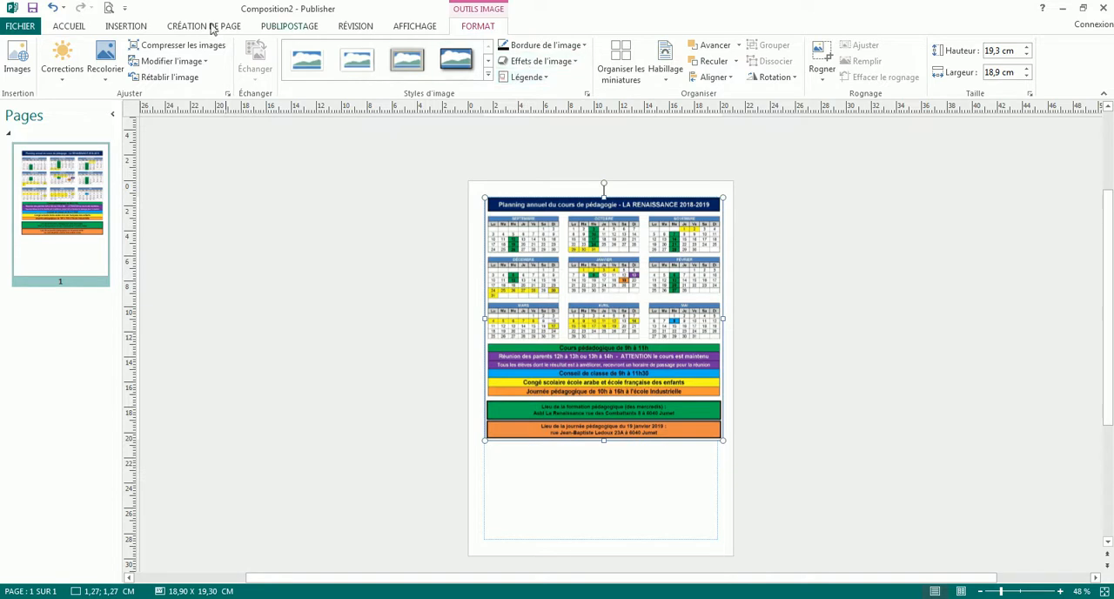
{"action": "left_click", "coordinate": [823, 59]}
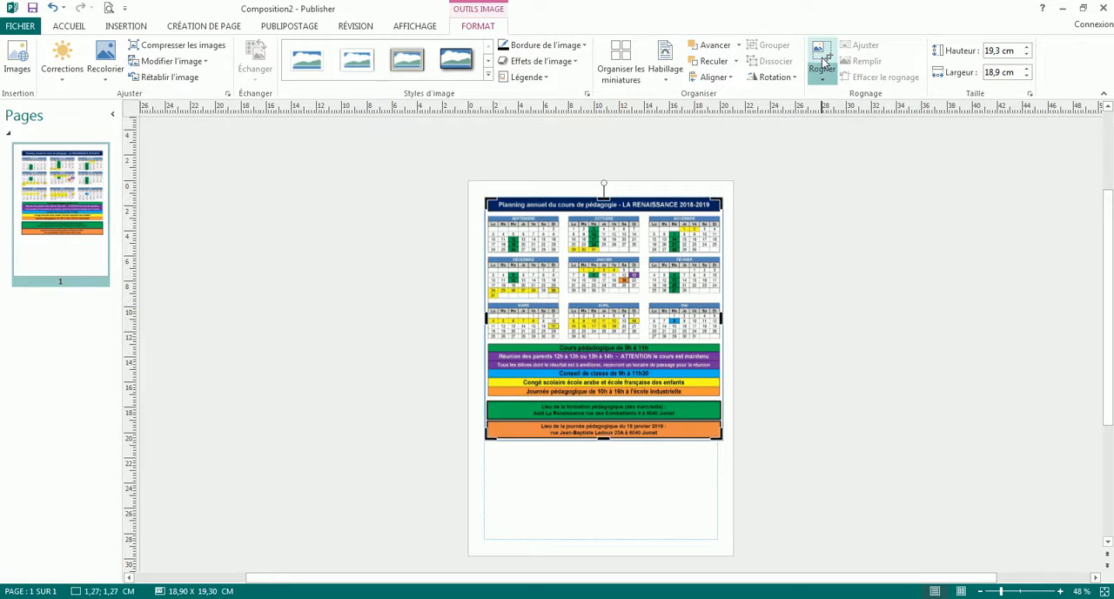
{"action": "left_click", "coordinate": [896, 267]}
{"action": "left_click", "coordinate": [714, 245]}
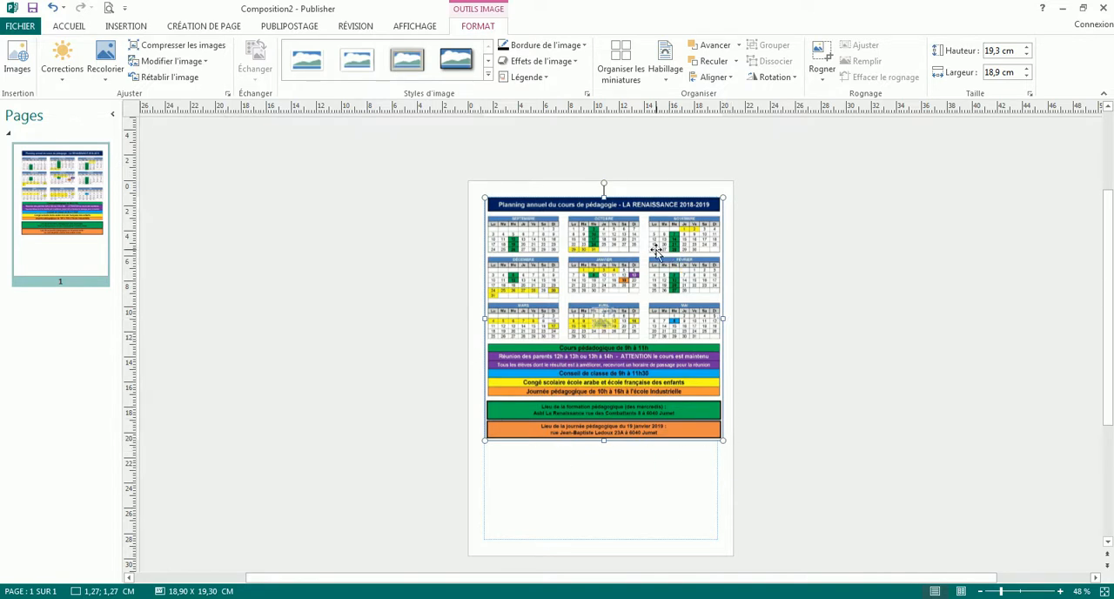
{"action": "left_click", "coordinate": [822, 54]}
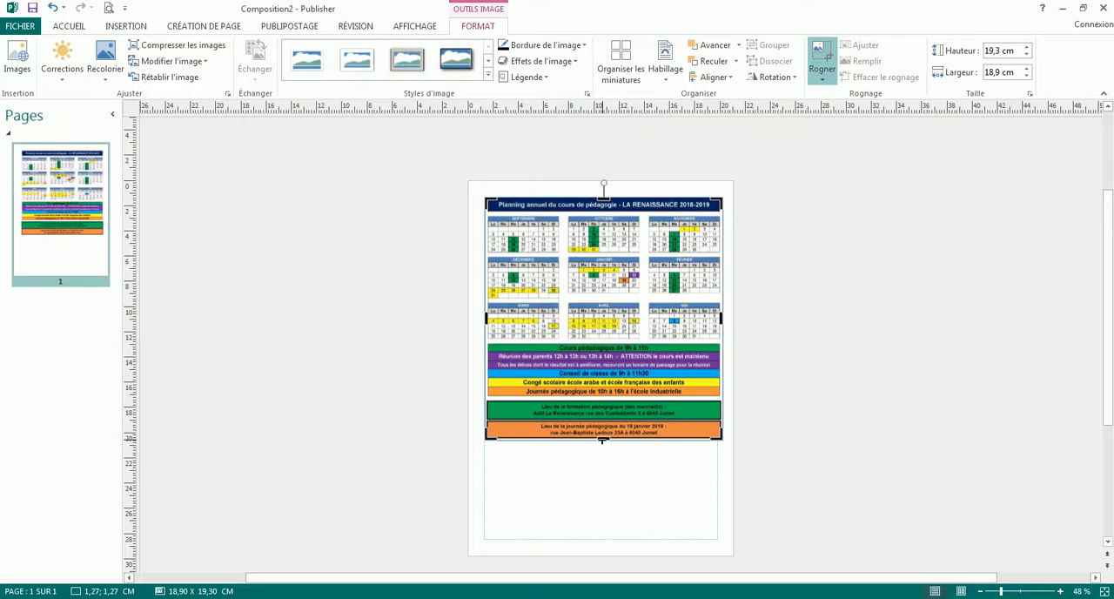
{"action": "left_click_drag", "start_coordinate": [603, 433], "coordinate": [598, 343]}
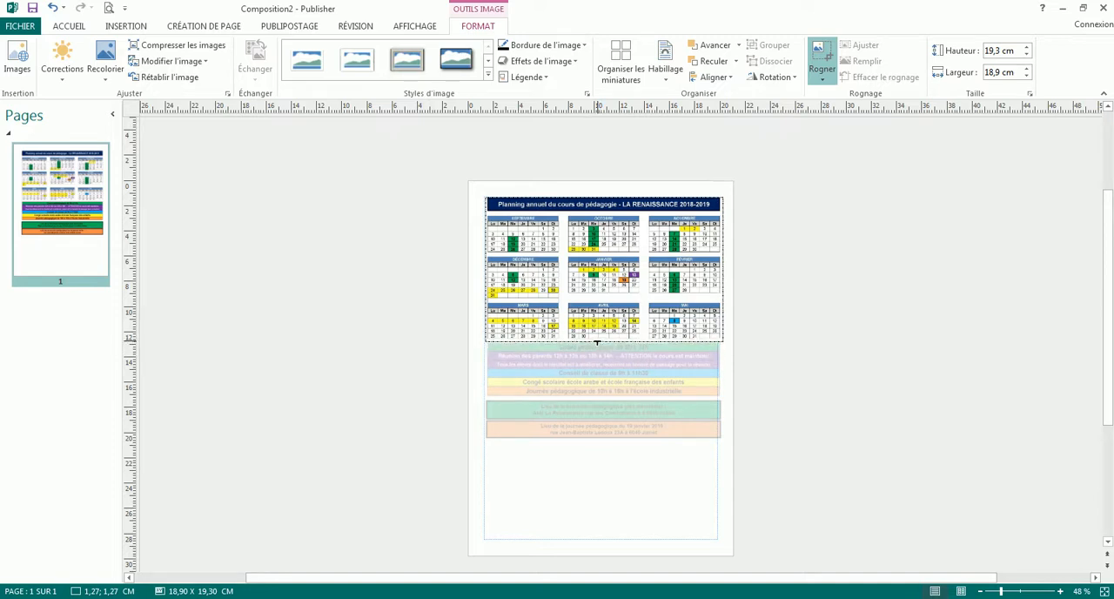
{"action": "left_click", "coordinate": [798, 412]}
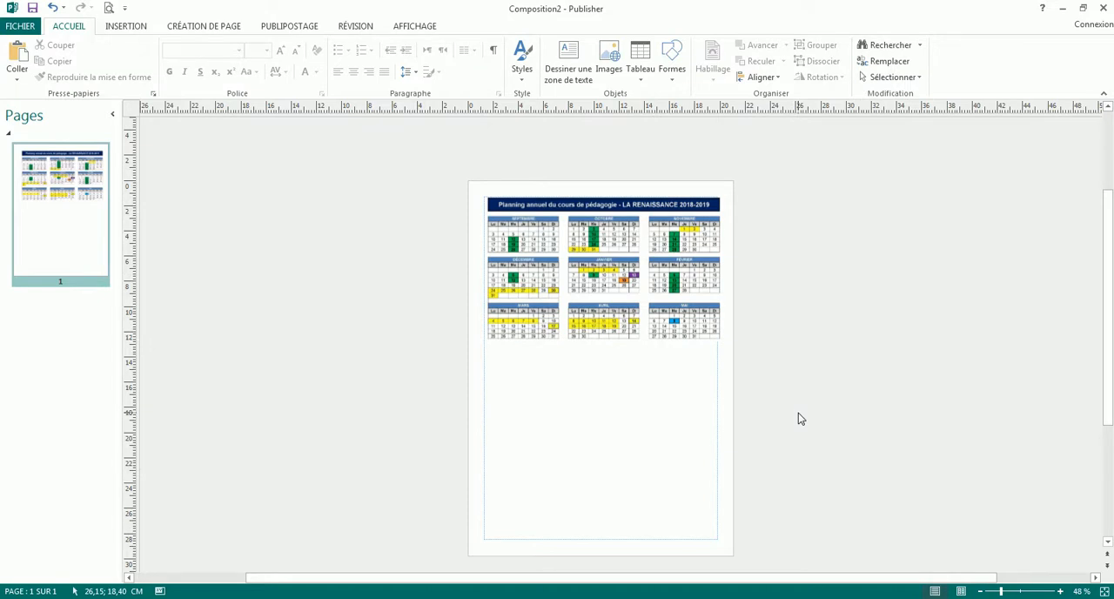
Extend the image's lower crop edge to a height of 14,28 cm, restoring the legend rows down to the blue Conseil de classe row
{"action": "scroll", "coordinate": [772, 418], "scroll_direction": "up", "scroll_amount": 2}
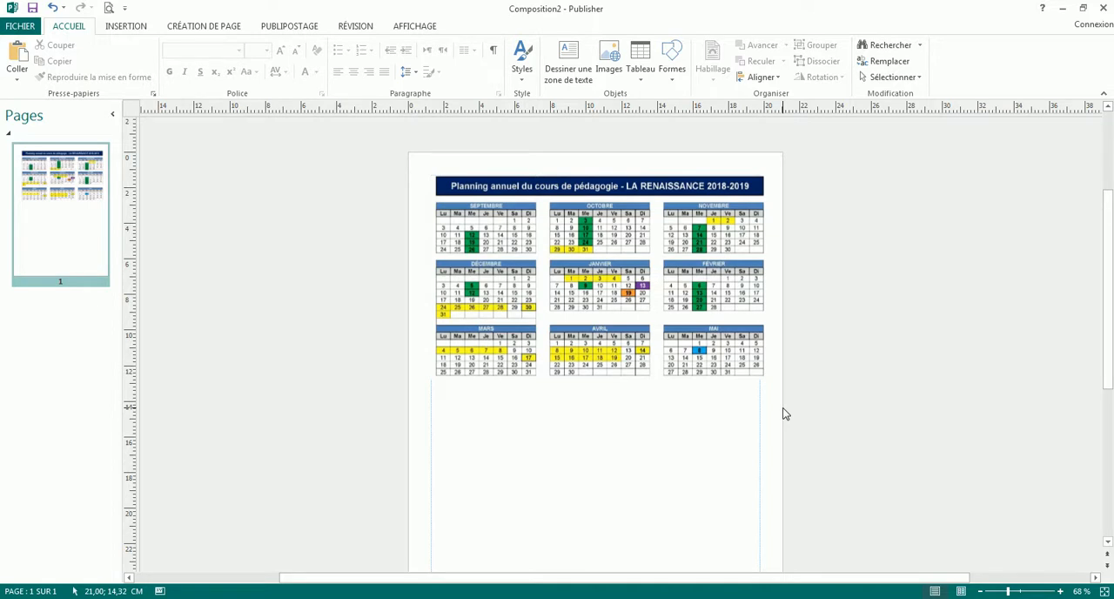
{"action": "left_click", "coordinate": [666, 334]}
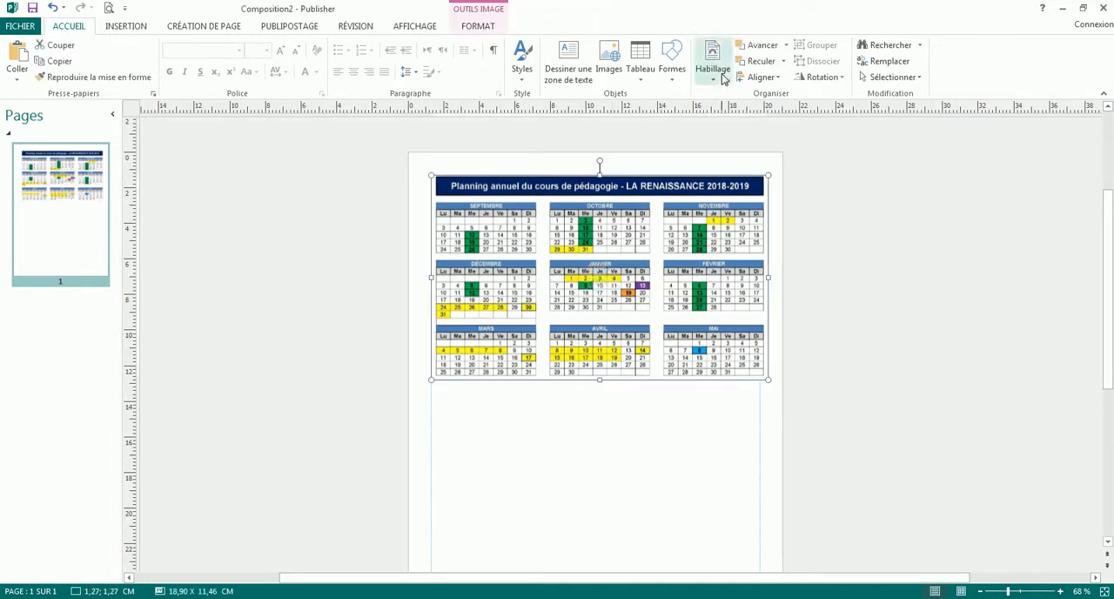
{"action": "left_click", "coordinate": [476, 26]}
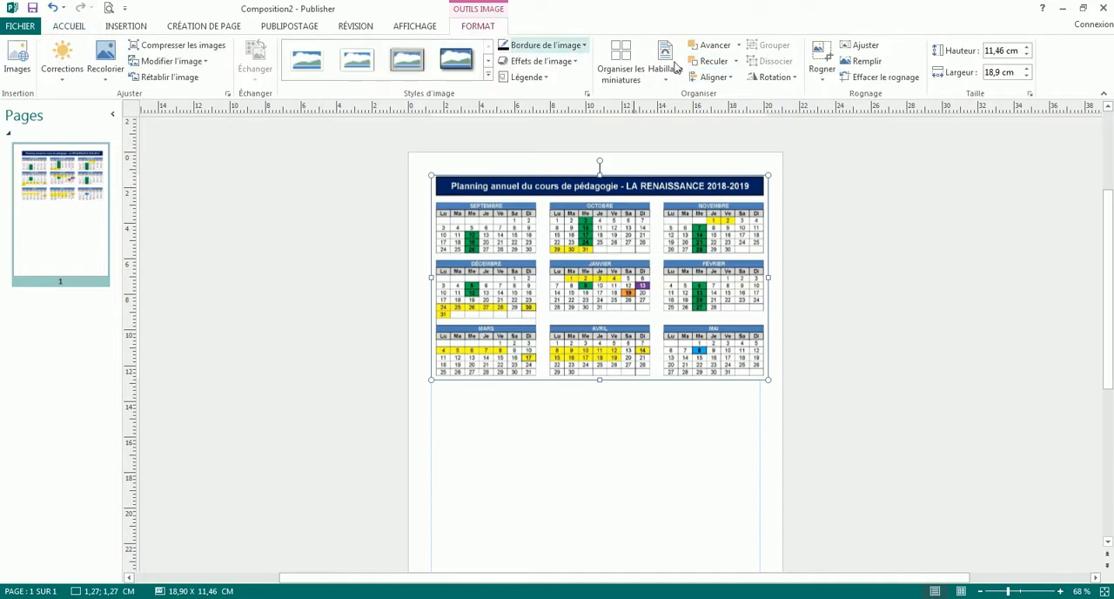
{"action": "left_click", "coordinate": [822, 59]}
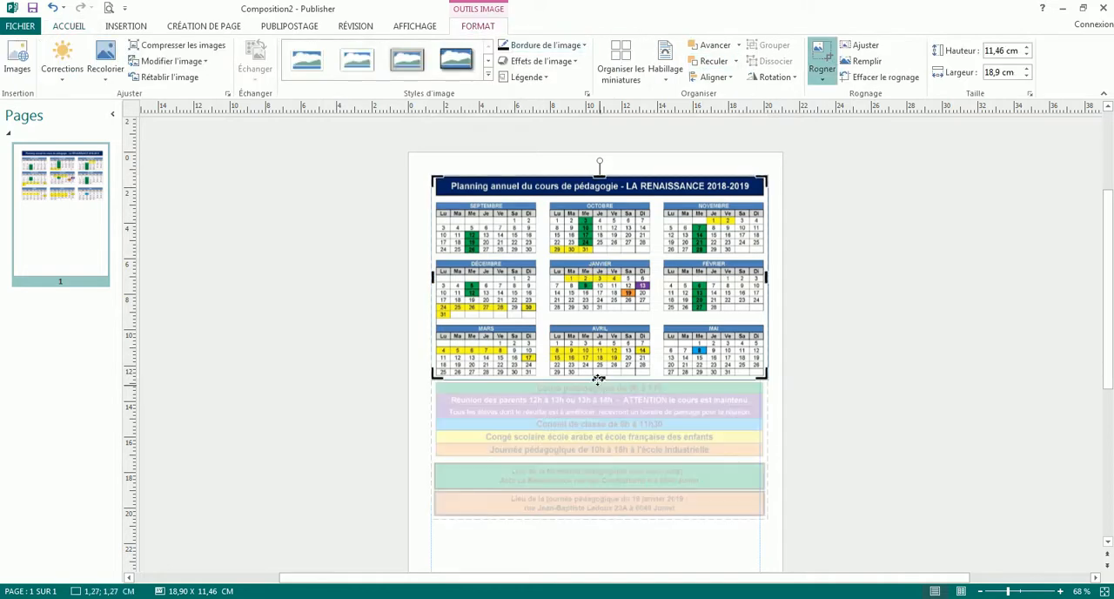
{"action": "left_click_drag", "start_coordinate": [599, 380], "coordinate": [602, 431]}
{"action": "left_click", "coordinate": [842, 389]}
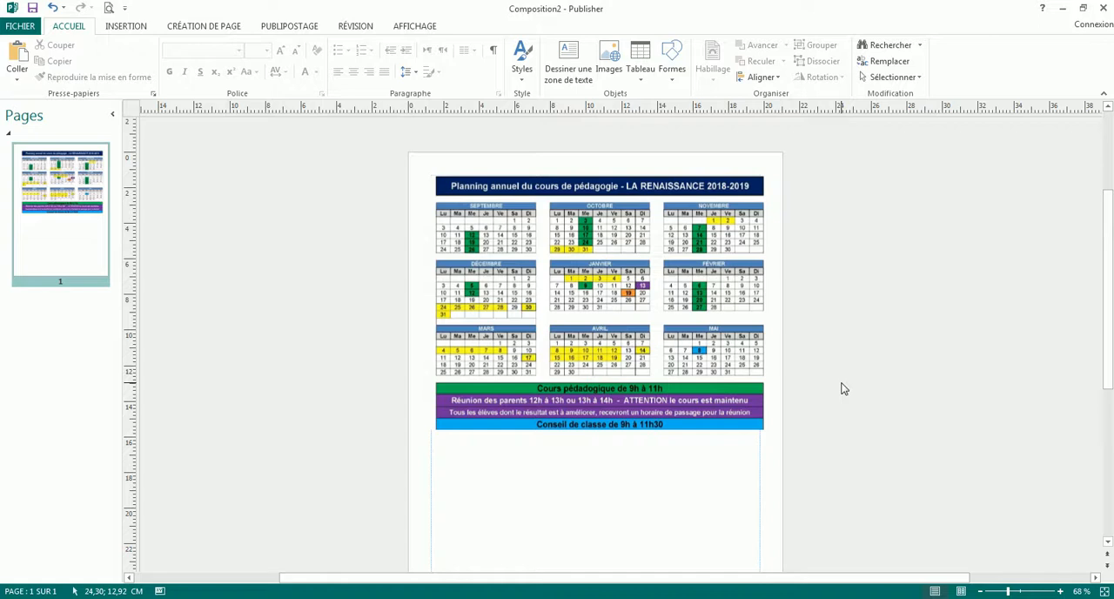
Compress only the selected planning image with its cropped areas and OLE data deleted, and accept the image optimization
{"action": "left_click", "coordinate": [656, 322]}
{"action": "left_click", "coordinate": [822, 61]}
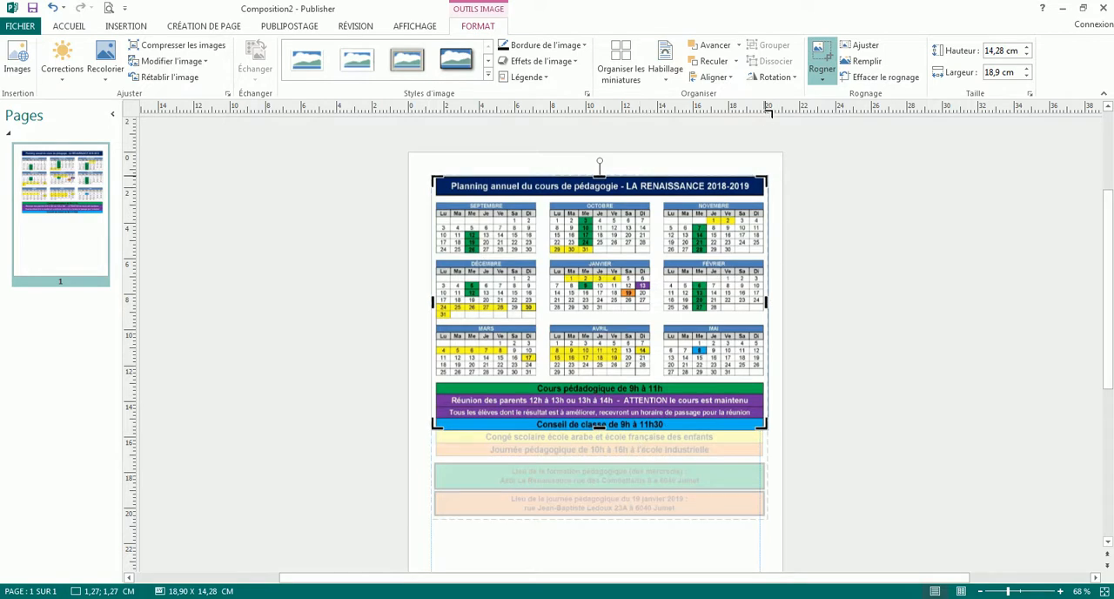
{"action": "left_click", "coordinate": [825, 371]}
{"action": "left_click", "coordinate": [599, 301]}
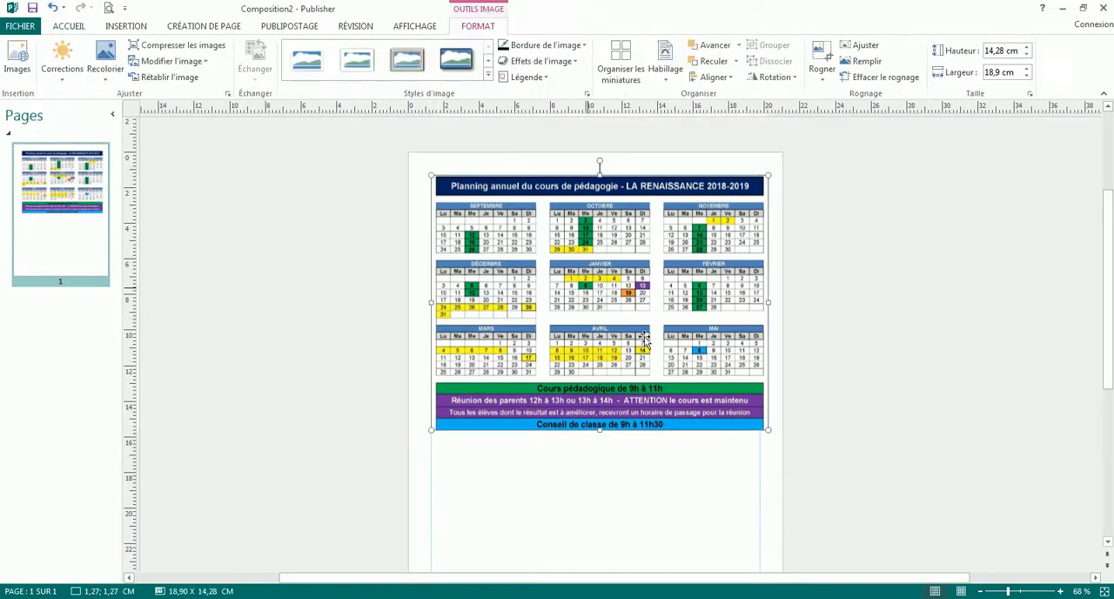
{"action": "left_click", "coordinate": [193, 52]}
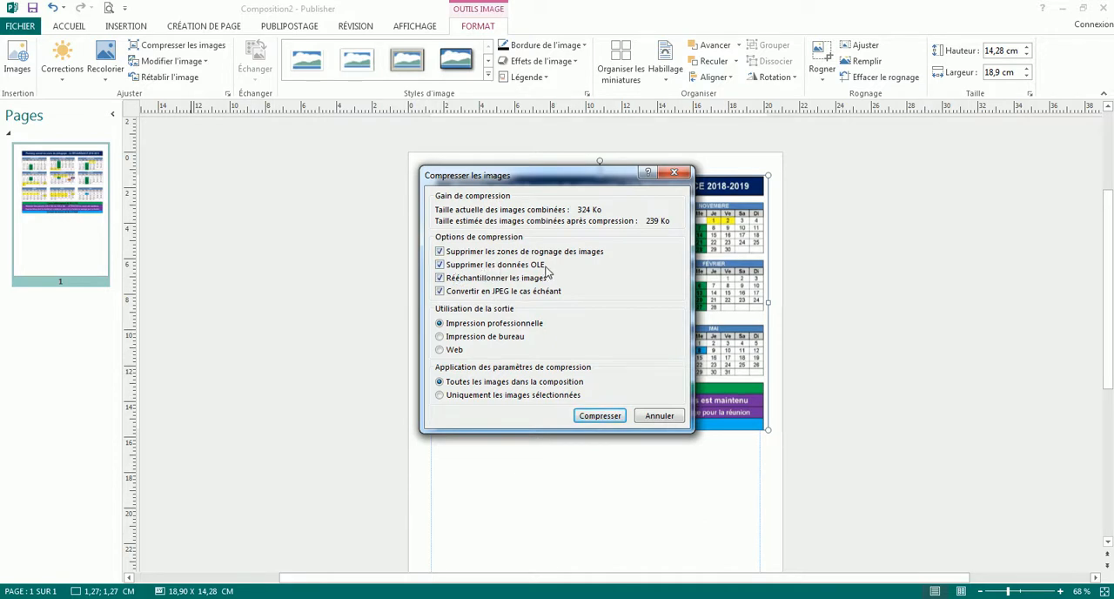
{"action": "left_click", "coordinate": [441, 266]}
{"action": "left_click", "coordinate": [439, 395]}
{"action": "left_click", "coordinate": [603, 415]}
{"action": "left_click", "coordinate": [523, 354]}
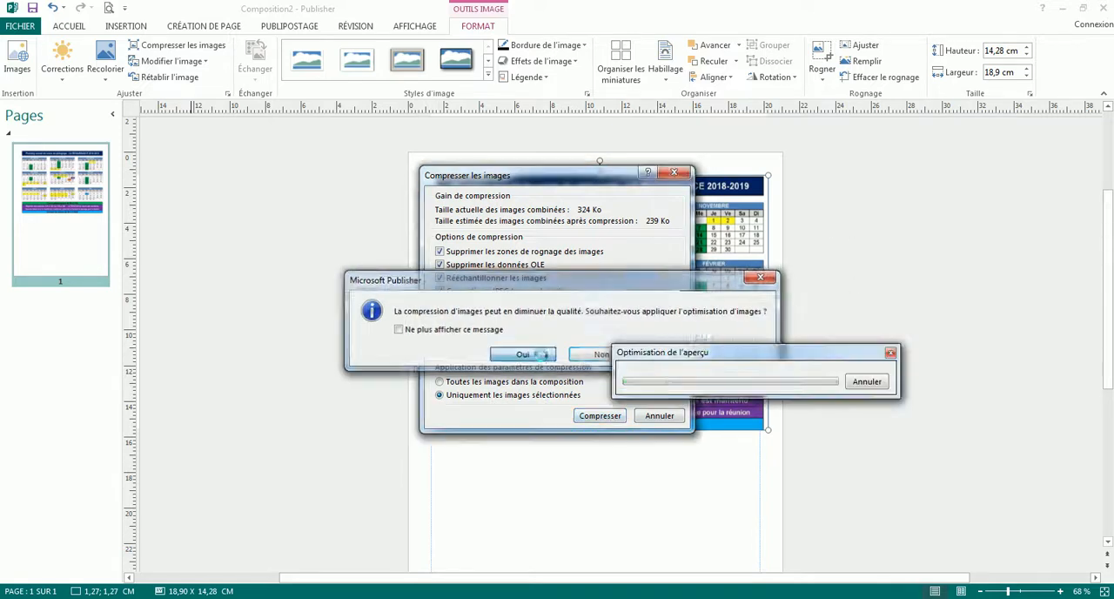
Try to restore the cropped legend by extending the image's lower crop edge to 18,73 cm, and bring it back to the blue row
{"action": "left_click", "coordinate": [659, 324]}
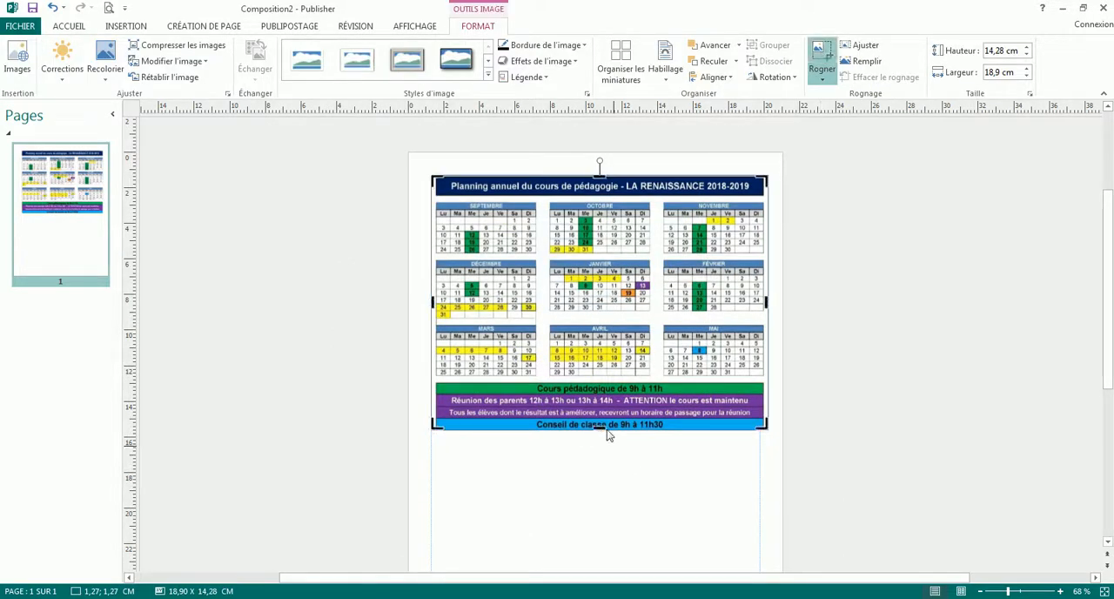
{"action": "left_click_drag", "start_coordinate": [599, 425], "coordinate": [598, 507]}
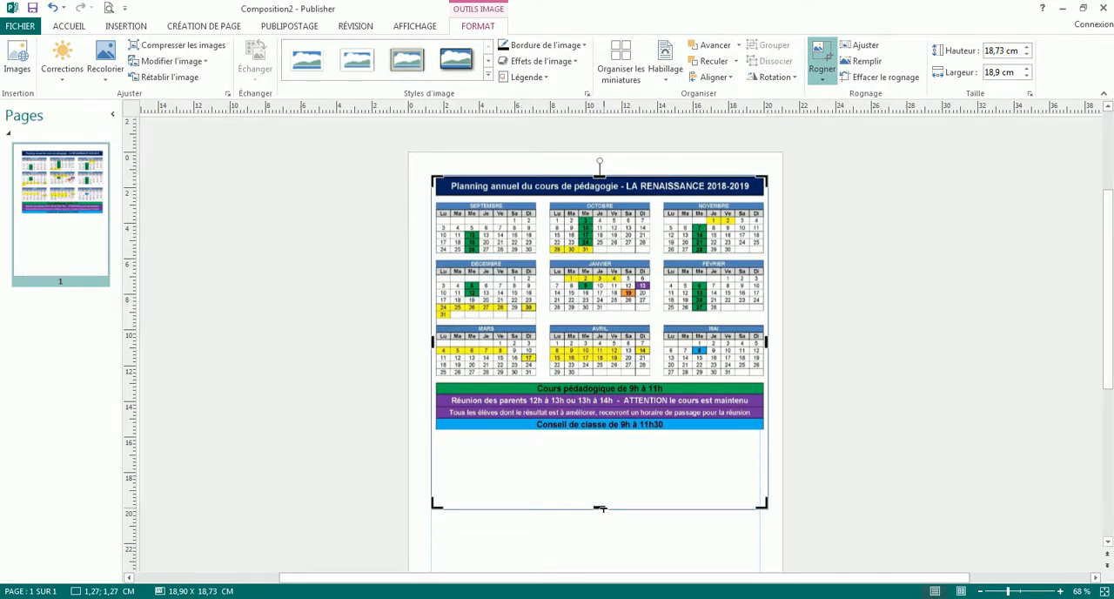
{"action": "left_click_drag", "start_coordinate": [599, 507], "coordinate": [586, 430]}
{"action": "left_click", "coordinate": [806, 407]}
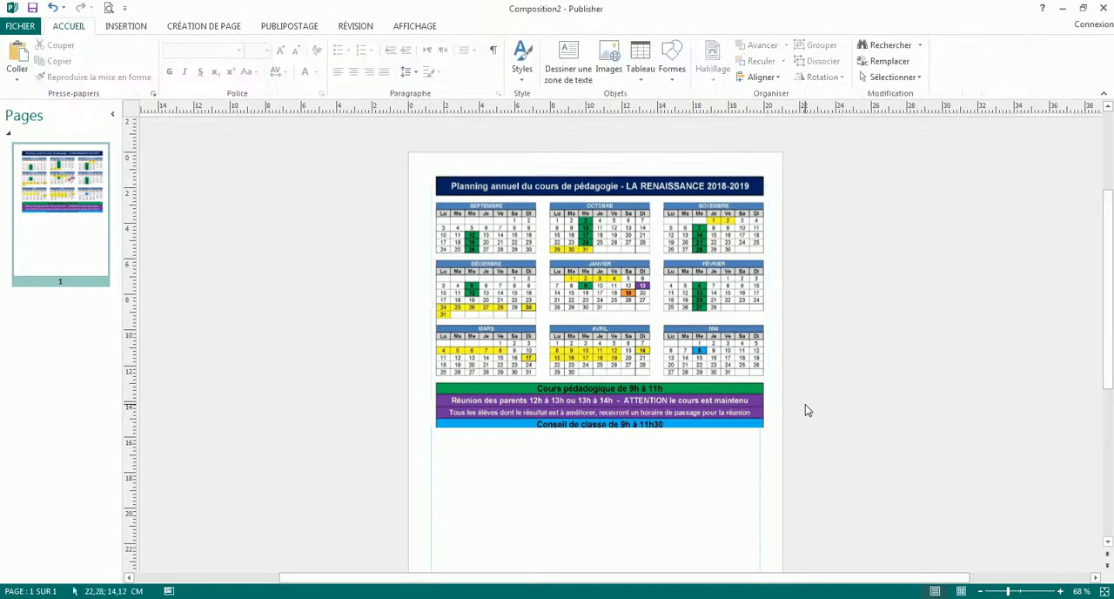